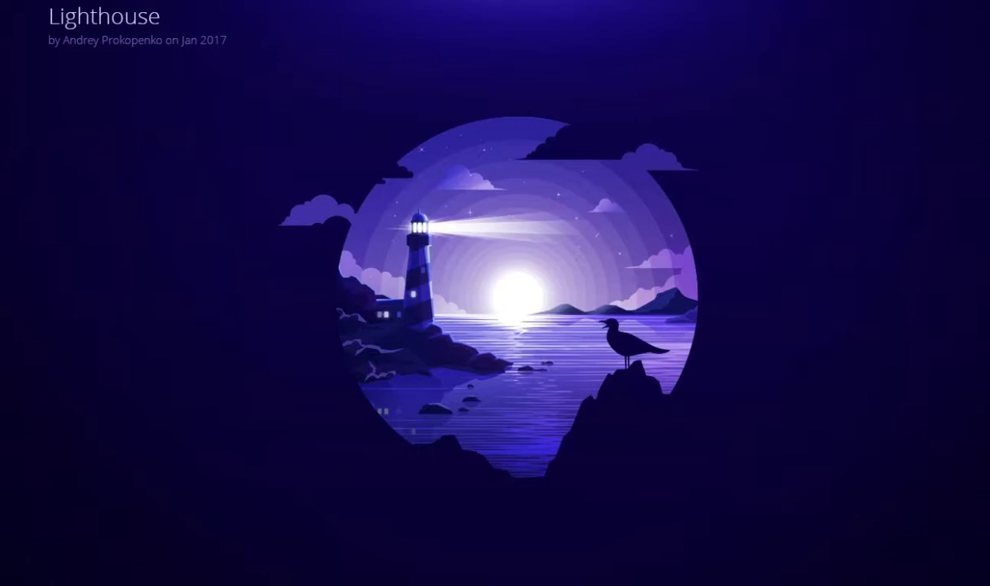
Step: Zoom into the sea-textured BEAH letters in Photo Viewer, then zoom back out to fit
{"action": "left_click", "coordinate": [846, 262]}
{"action": "scroll", "coordinate": [365, 272], "scroll_direction": "up", "scroll_amount": 3}
{"action": "scroll", "coordinate": [371, 268], "scroll_direction": "down", "scroll_amount": 2}
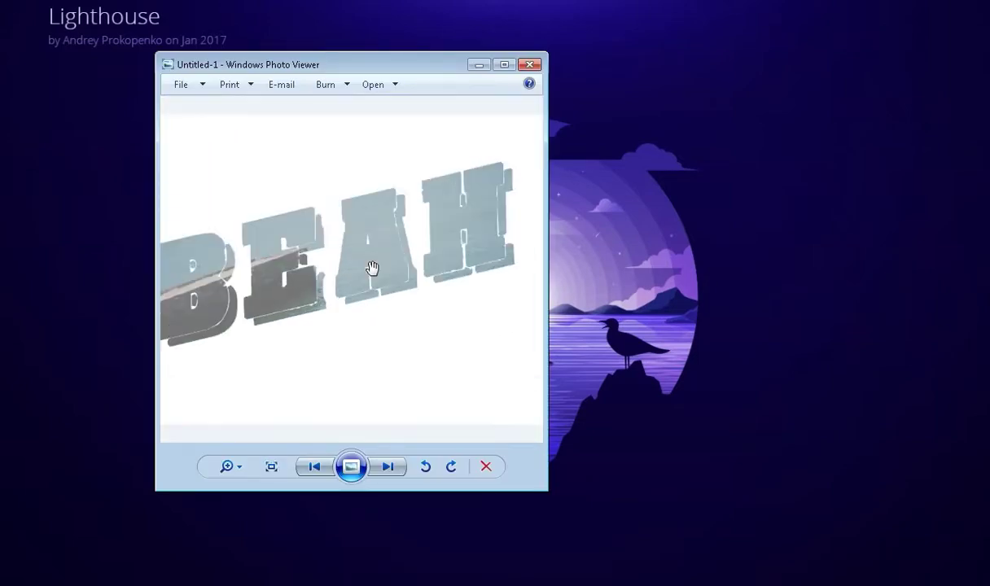
{"action": "scroll", "coordinate": [358, 292], "scroll_direction": "down", "scroll_amount": 1}
{"action": "scroll", "coordinate": [354, 282], "scroll_direction": "up", "scroll_amount": 3}
{"action": "scroll", "coordinate": [371, 305], "scroll_direction": "up", "scroll_amount": 2}
{"action": "scroll", "coordinate": [372, 305], "scroll_direction": "up", "scroll_amount": 2}
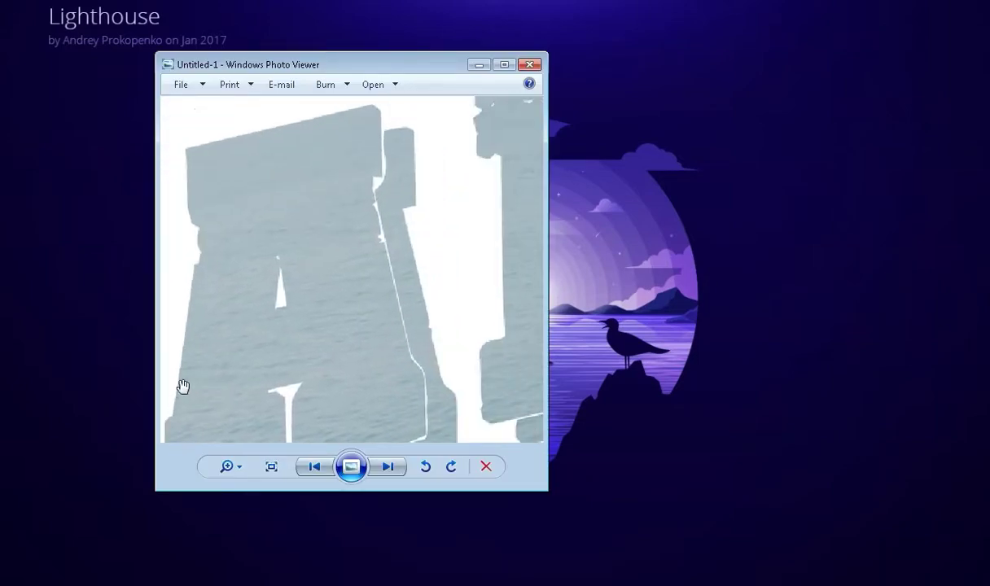
{"action": "scroll", "coordinate": [498, 283], "scroll_direction": "down", "scroll_amount": 2}
{"action": "scroll", "coordinate": [409, 278], "scroll_direction": "down", "scroll_amount": 2}
{"action": "scroll", "coordinate": [391, 281], "scroll_direction": "down", "scroll_amount": 2}
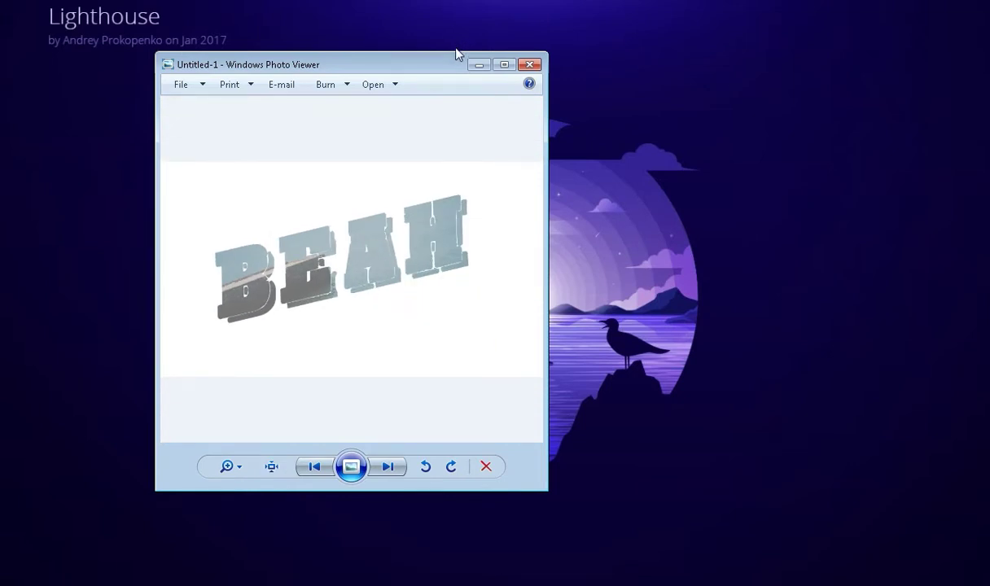
Step: Close the result preview, Info flyout and floating panel, then fit the blank canvas on screen
{"action": "left_click", "coordinate": [479, 65]}
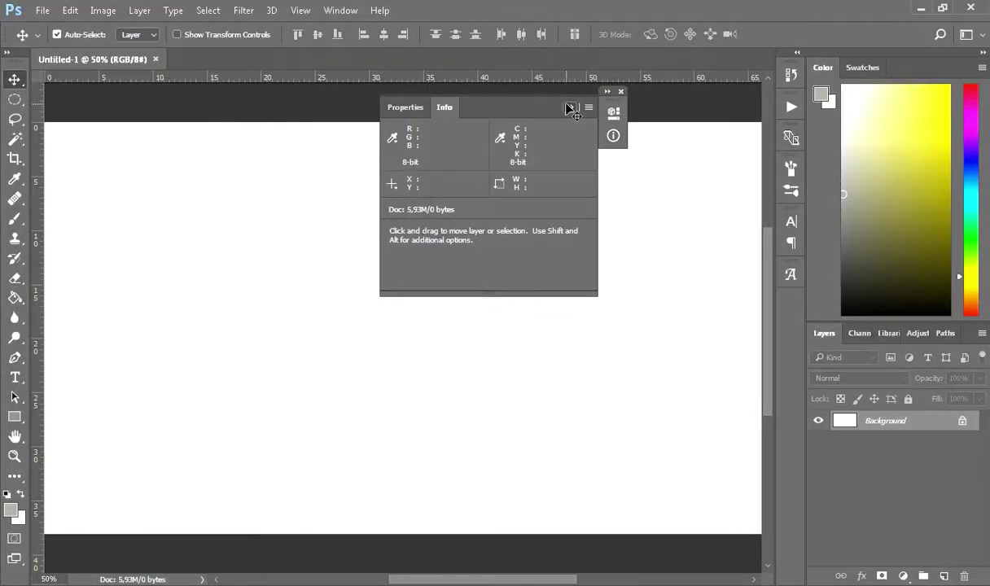
{"action": "left_click", "coordinate": [569, 107]}
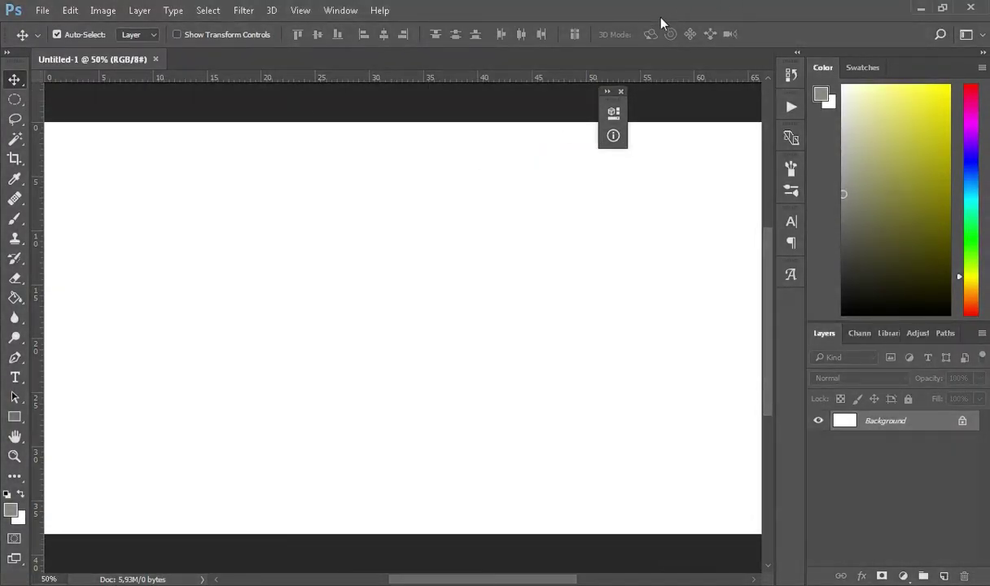
{"action": "left_click", "coordinate": [621, 92]}
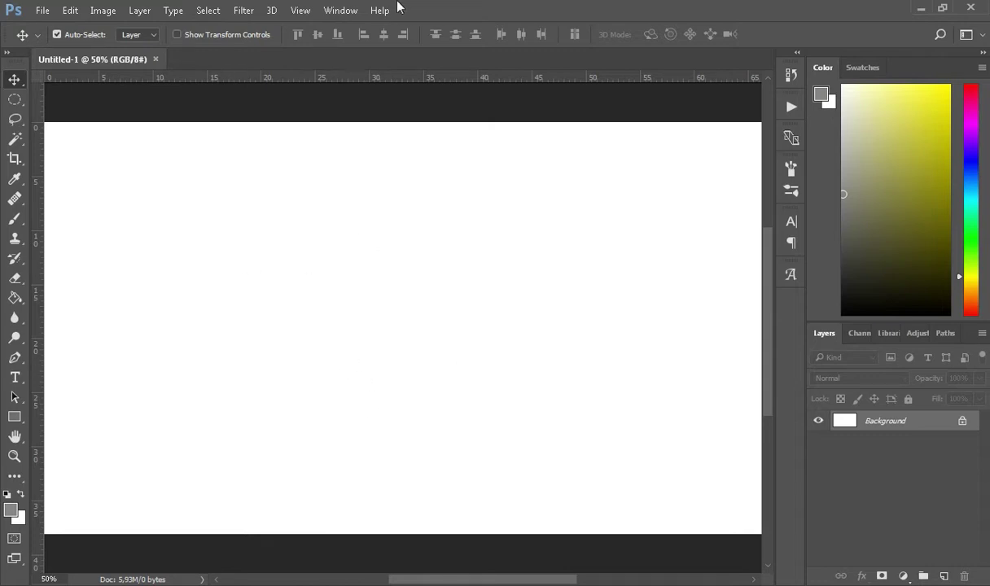
{"action": "left_click", "coordinate": [298, 11]}
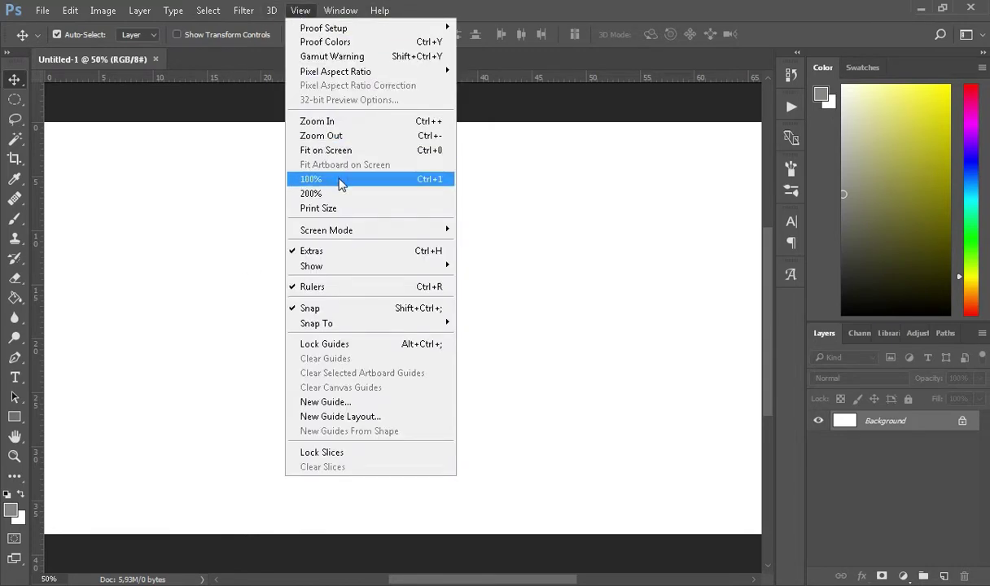
{"action": "left_click", "coordinate": [325, 150]}
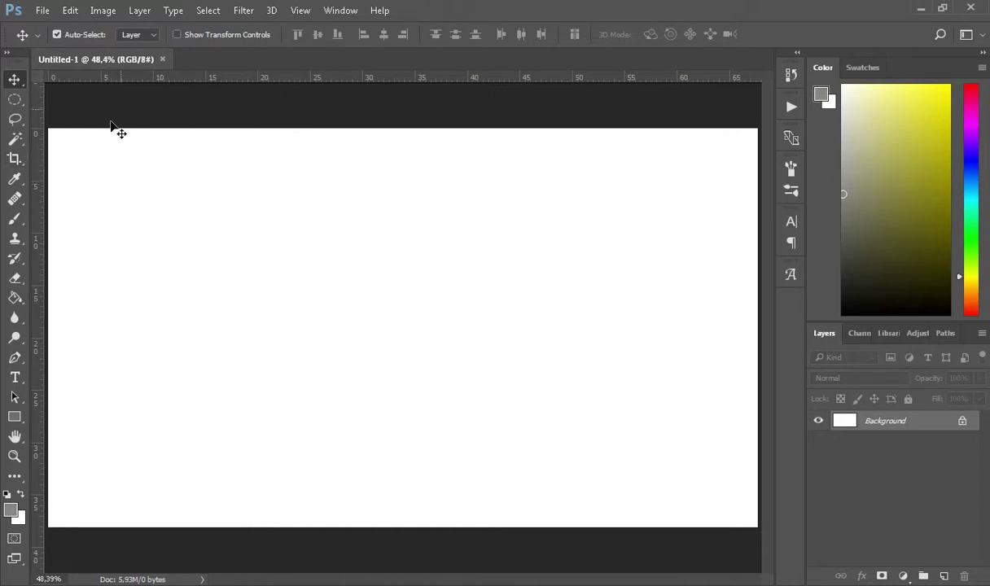
Step: Set up the Horizontal Type tool with a 500 pt text size
{"action": "left_click", "coordinate": [14, 378]}
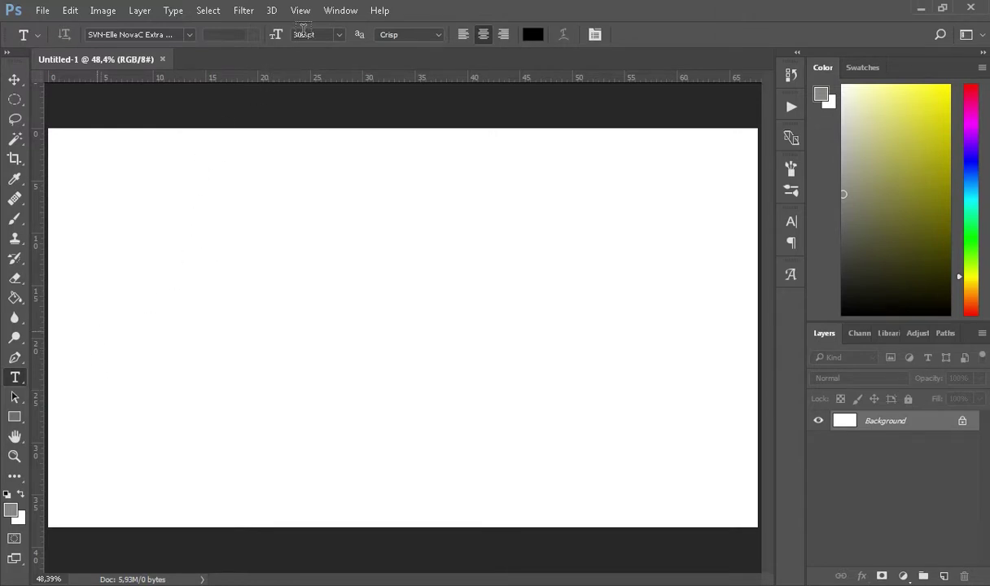
{"action": "left_click", "coordinate": [295, 40]}
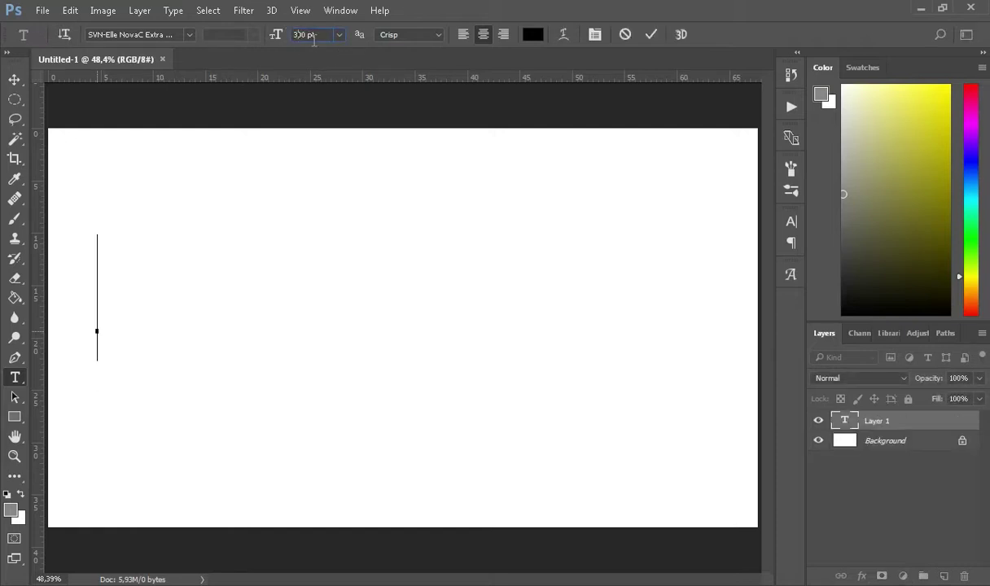
{"action": "type", "text": "10500"}
{"action": "key", "text": "Return"}
Step: Type BEAH on the canvas, move it to the centre, and select its letters
{"action": "left_click_drag", "start_coordinate": [103, 375], "coordinate": [92, 461]}
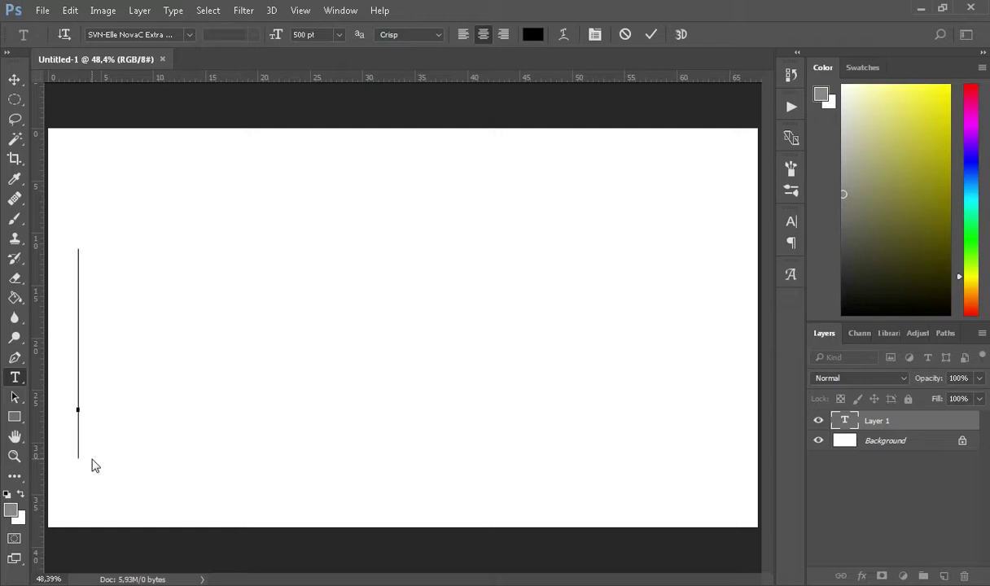
{"action": "type", "text": "RA"}
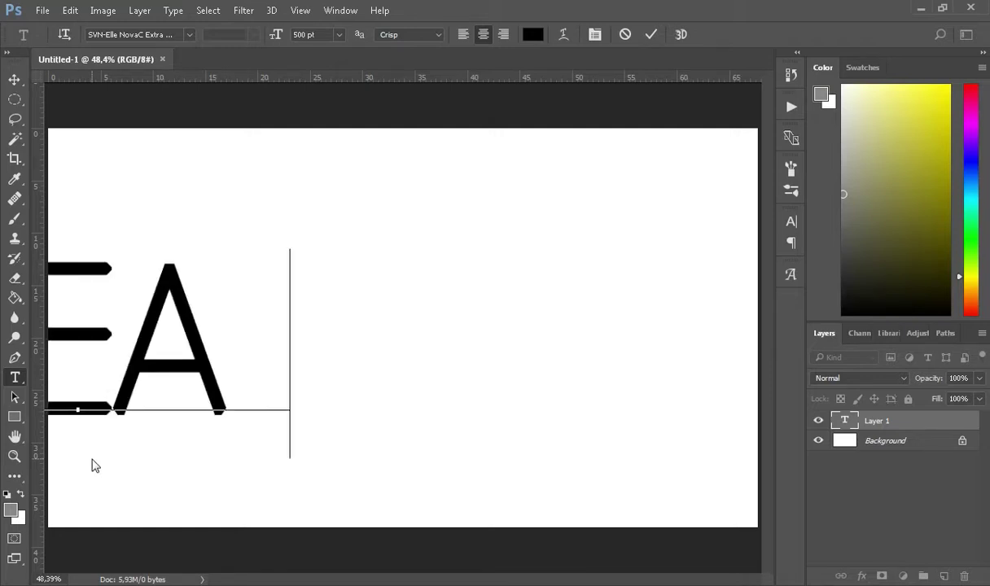
{"action": "type", "text": "H"}
{"action": "left_click_drag", "start_coordinate": [186, 482], "coordinate": [530, 482]}
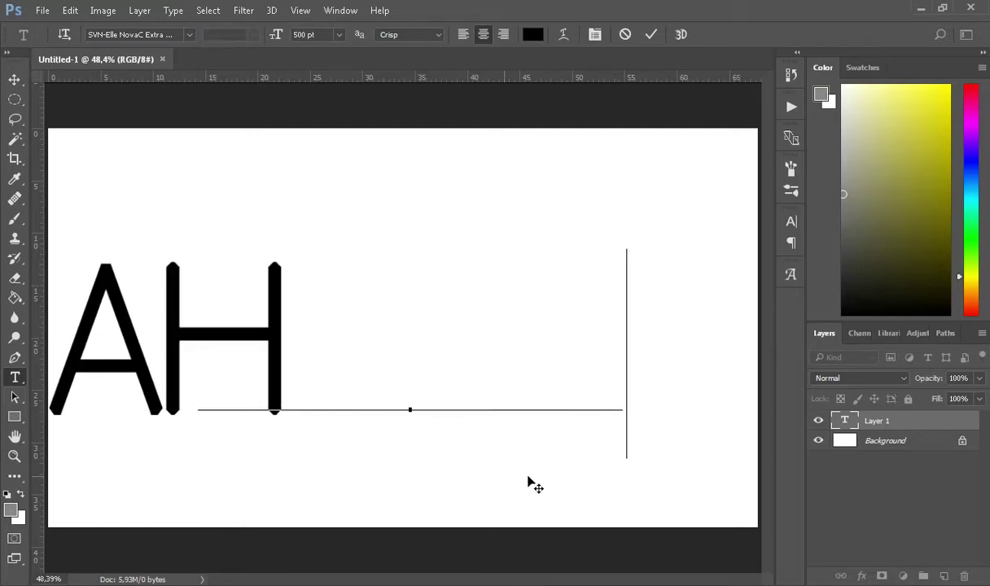
{"action": "left_click_drag", "start_coordinate": [620, 376], "coordinate": [219, 363]}
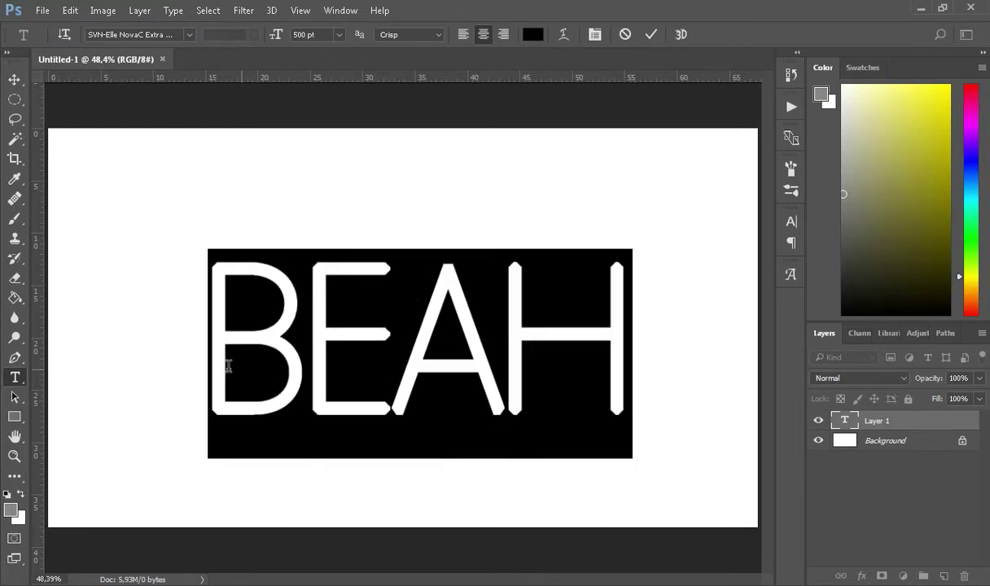
Step: Set BEAH in SVN-Revolution, commit it with the Move tool, and dismiss the move error
{"action": "left_click", "coordinate": [190, 35]}
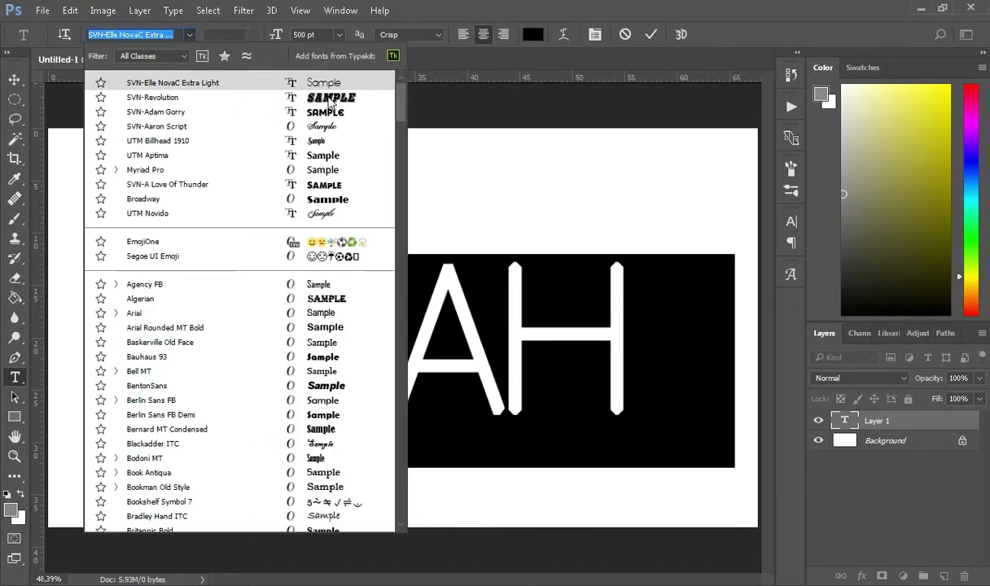
{"action": "key", "text": "Escape"}
{"action": "key", "text": "Escape"}
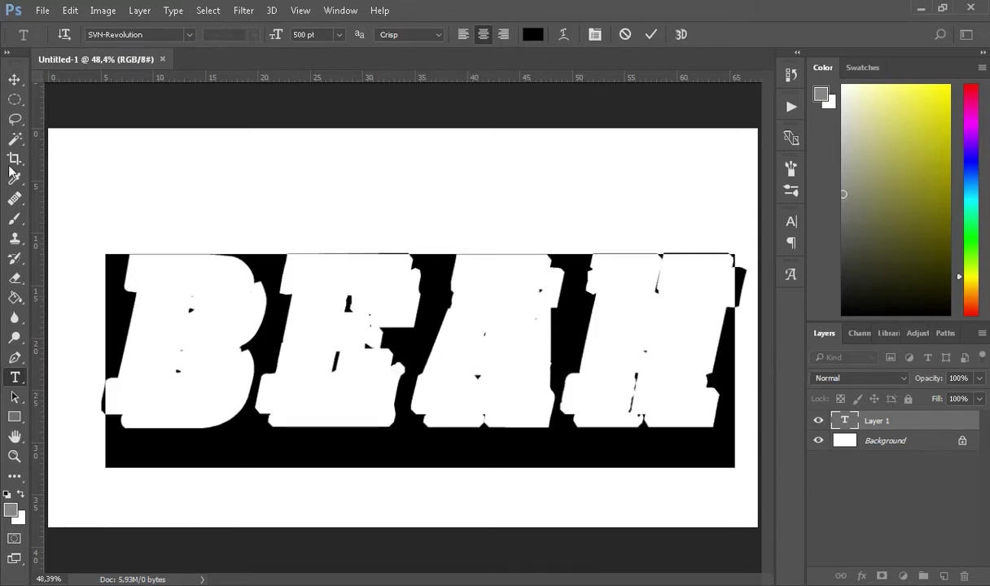
{"action": "left_click", "coordinate": [14, 79]}
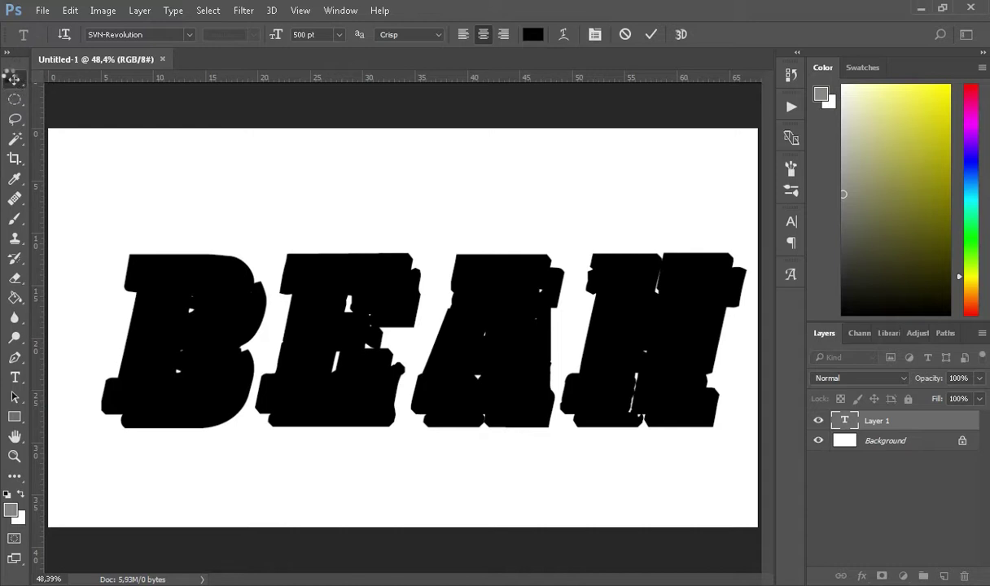
{"action": "left_click", "coordinate": [10, 75]}
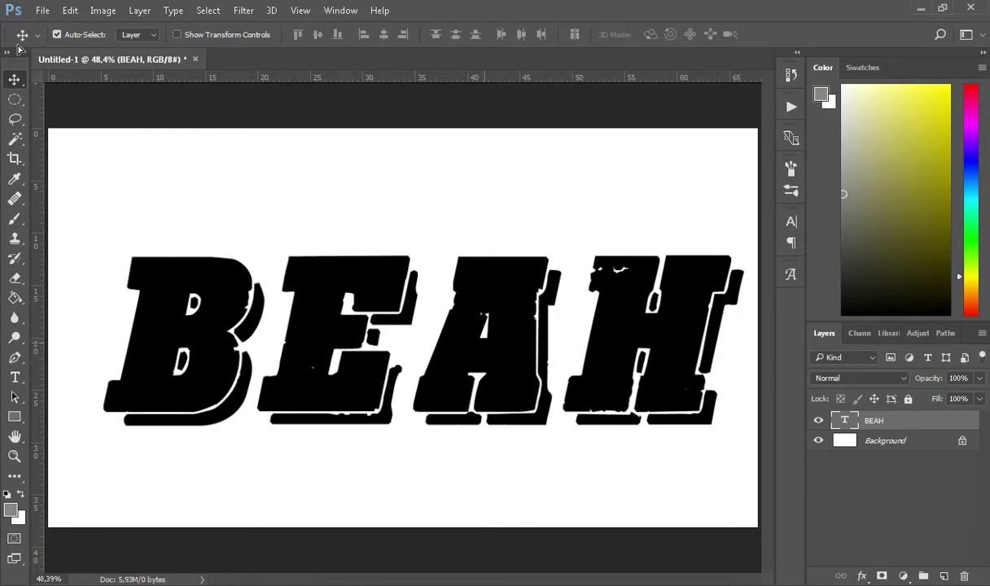
{"action": "left_click_drag", "start_coordinate": [21, 49], "coordinate": [25, 40]}
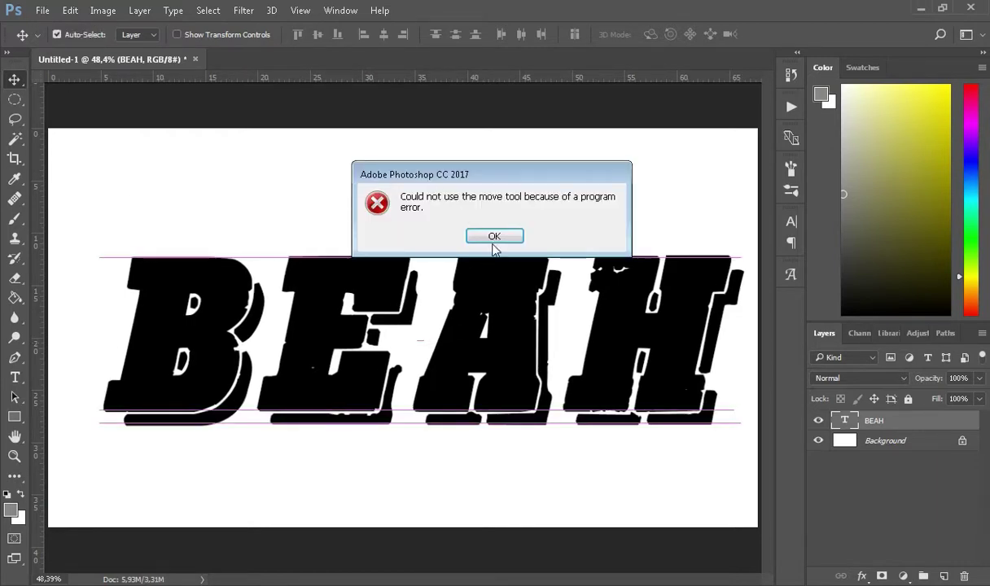
{"action": "left_click", "coordinate": [493, 237]}
Step: Place Embedded the shutterstock_595666496 sea photo into the document
{"action": "left_click", "coordinate": [44, 10]}
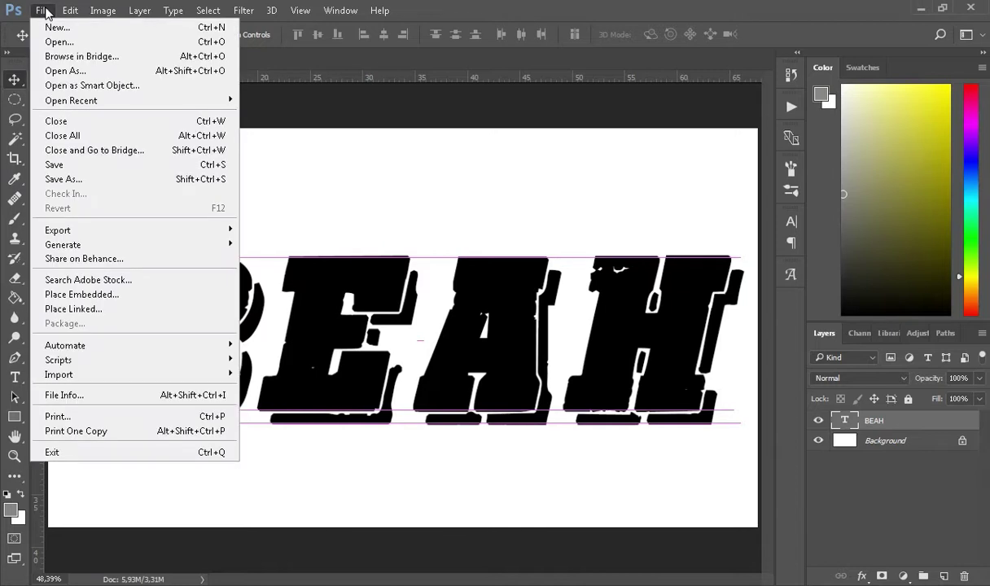
{"action": "left_click", "coordinate": [111, 297]}
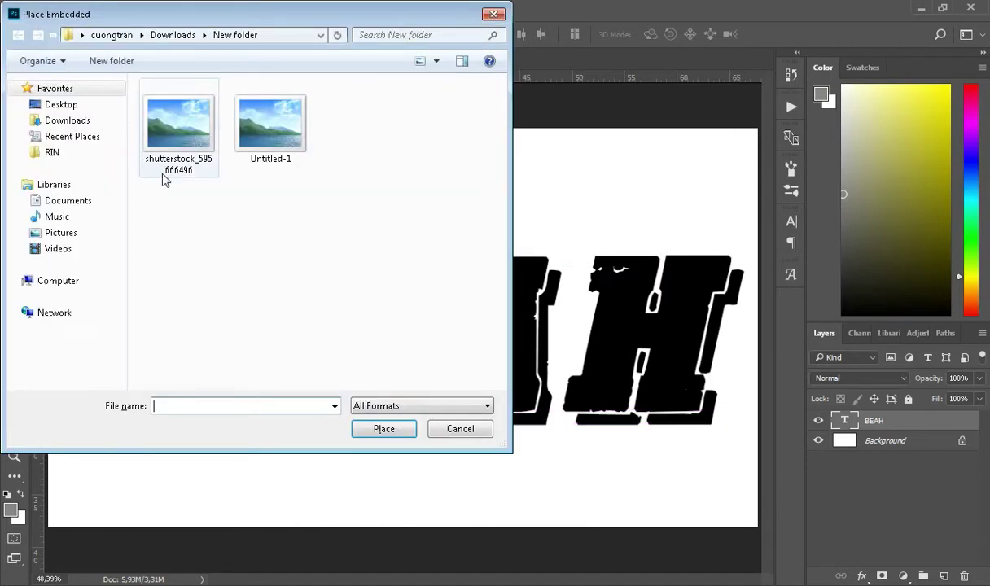
{"action": "left_click", "coordinate": [159, 163]}
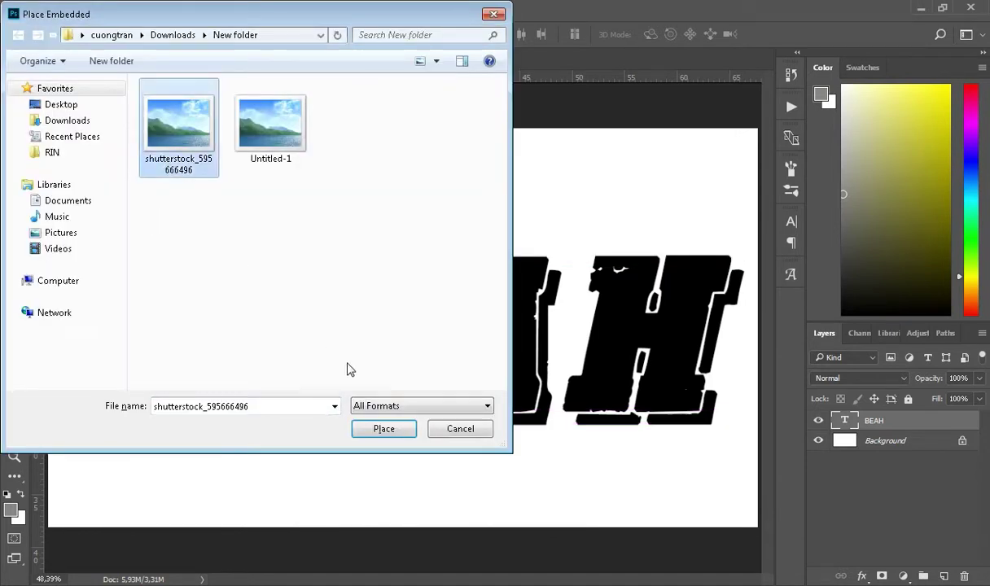
{"action": "left_click", "coordinate": [388, 433]}
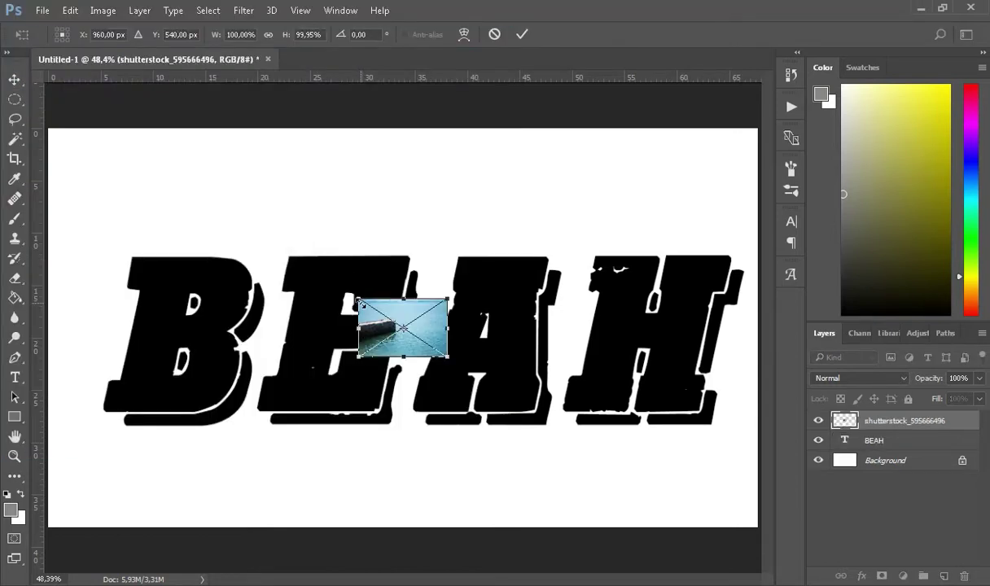
Step: Resize the pier photo to 792.92% × 536.61%, spanning the canvas width over BEAH
{"action": "left_click_drag", "start_coordinate": [358, 299], "coordinate": [86, 222]}
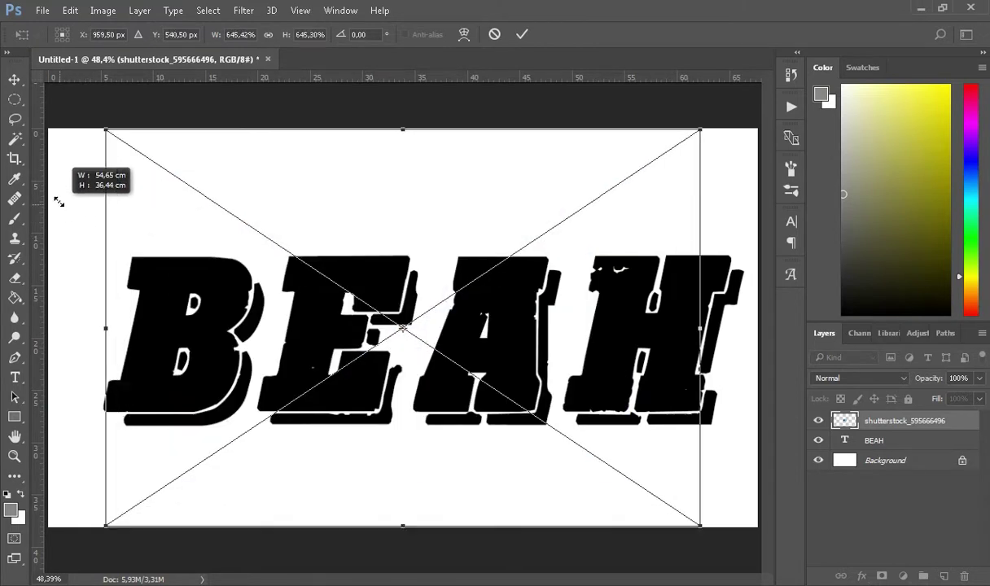
{"action": "left_click_drag", "start_coordinate": [86, 221], "coordinate": [530, 244]}
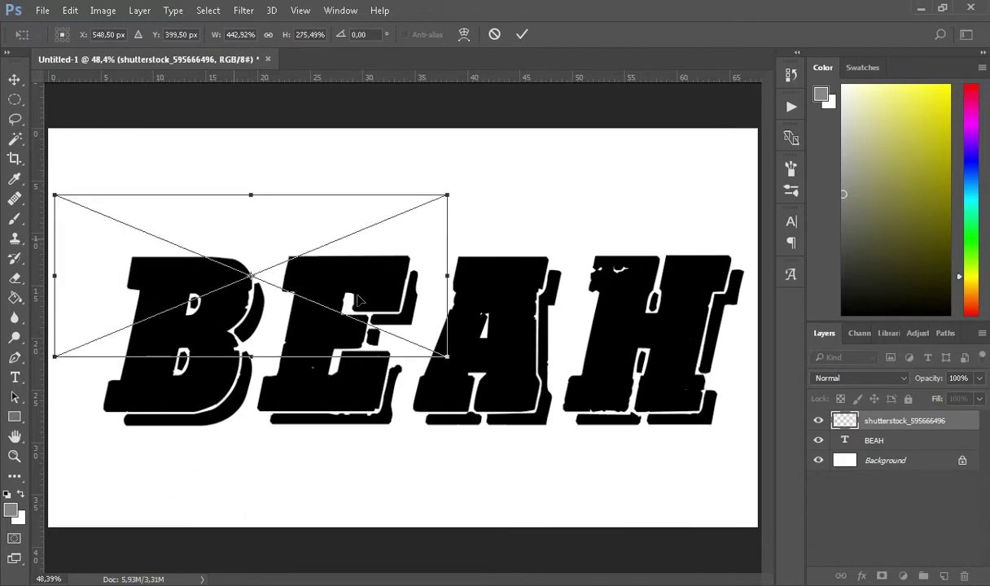
{"action": "left_click_drag", "start_coordinate": [449, 359], "coordinate": [641, 389]}
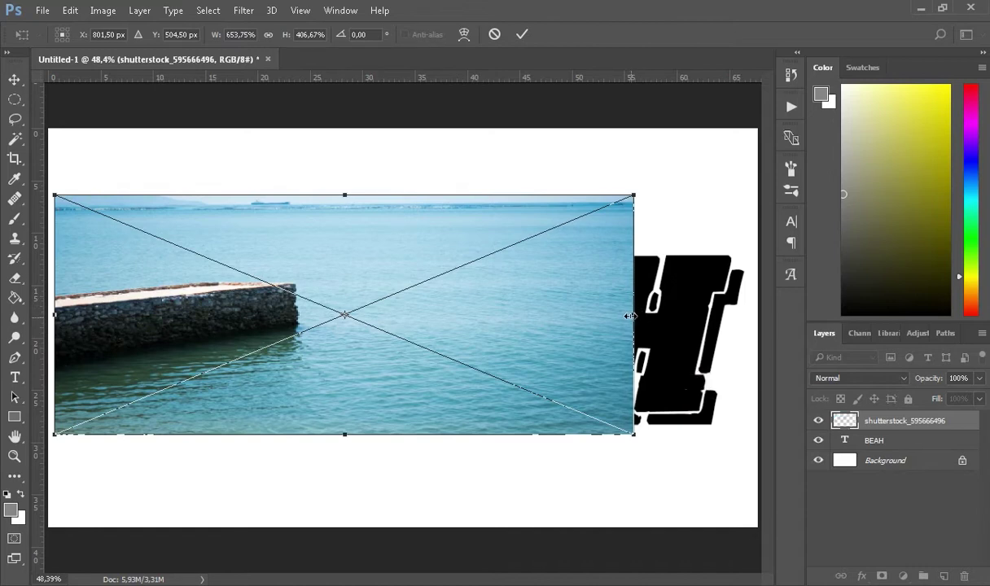
{"action": "left_click_drag", "start_coordinate": [635, 315], "coordinate": [757, 317]}
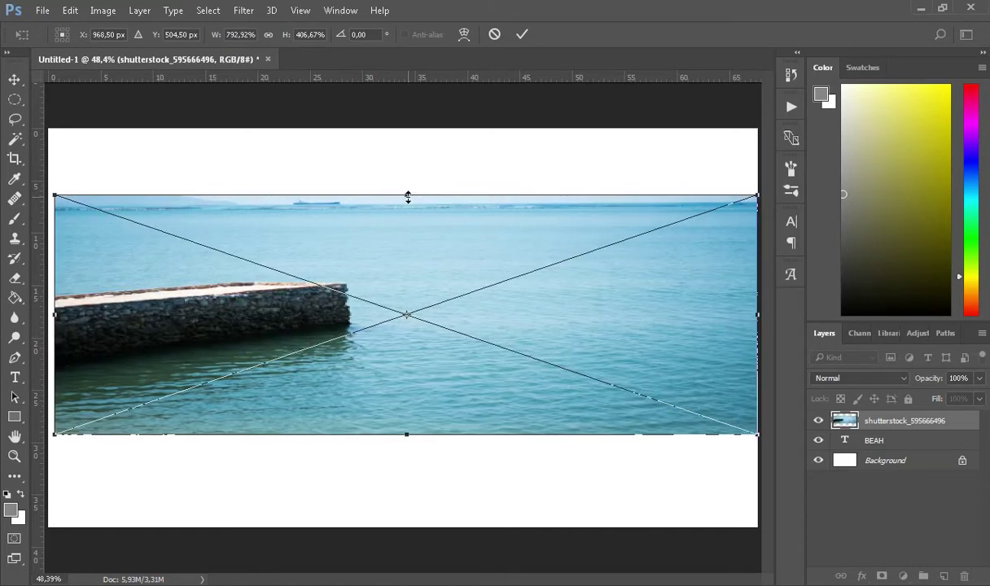
{"action": "left_click_drag", "start_coordinate": [406, 196], "coordinate": [407, 158]}
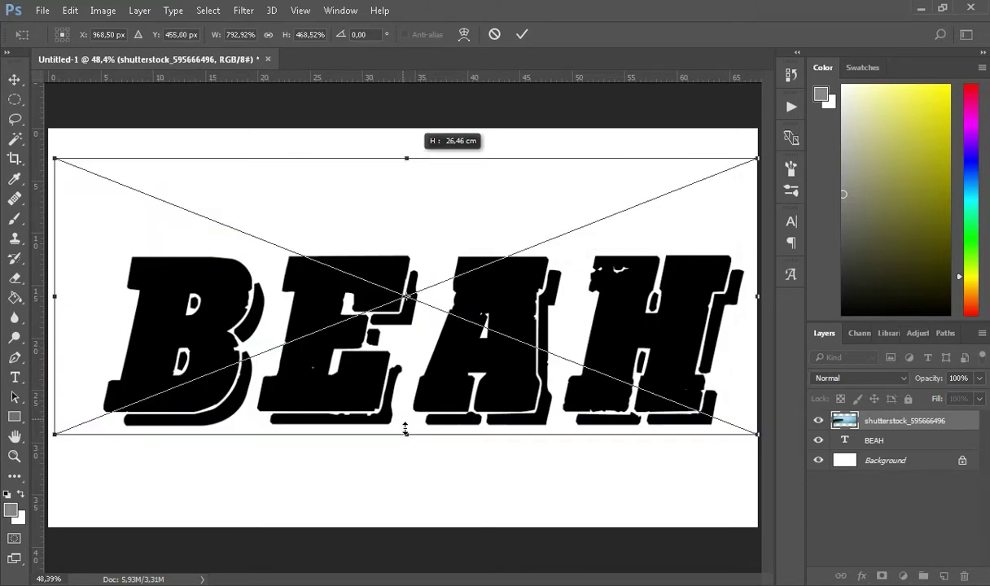
{"action": "left_click_drag", "start_coordinate": [409, 435], "coordinate": [406, 478]}
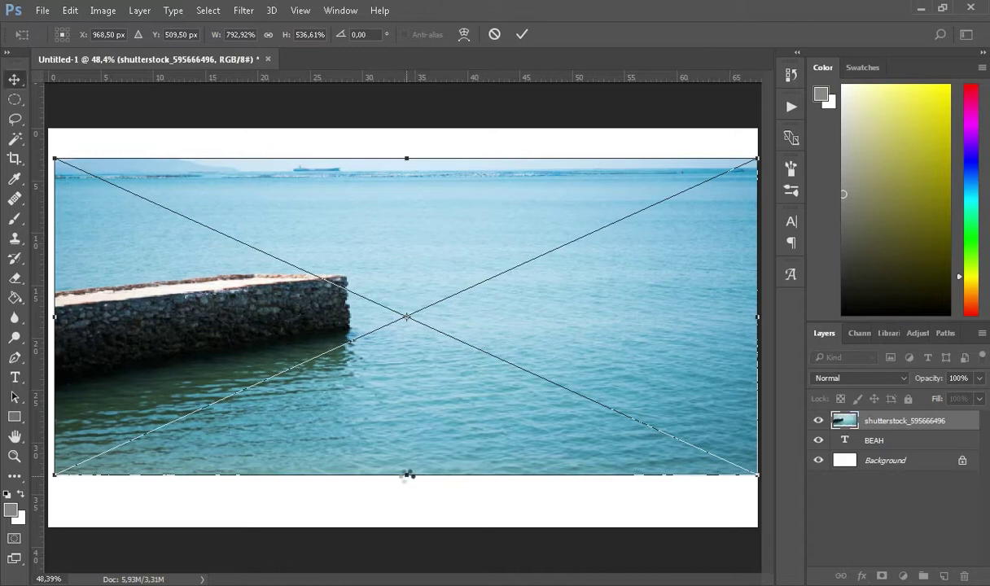
Step: Commit the photo resize and make it a clipping mask on the BEAH type layer
{"action": "key", "text": "Return"}
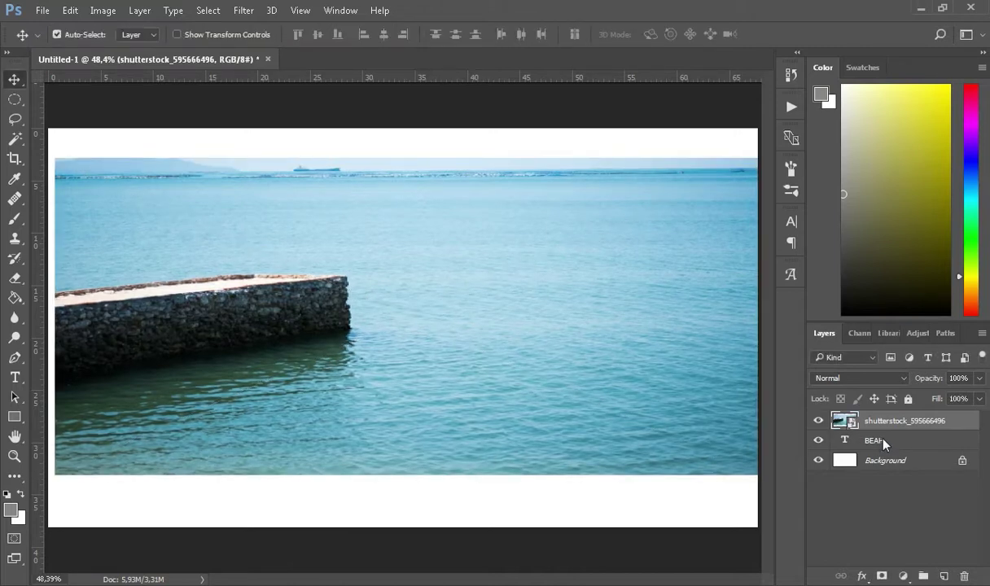
{"action": "right_click", "coordinate": [917, 428]}
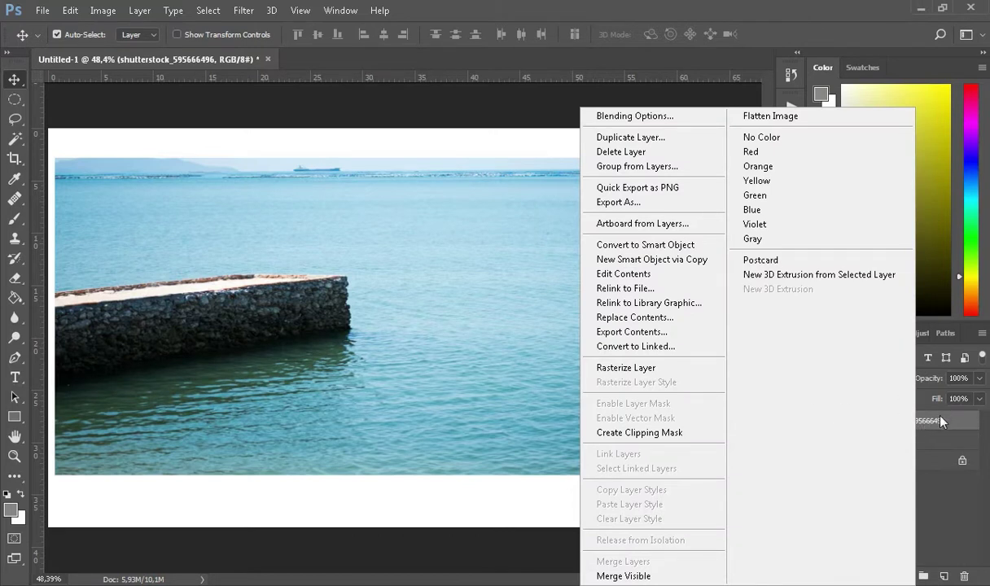
{"action": "left_click", "coordinate": [663, 433]}
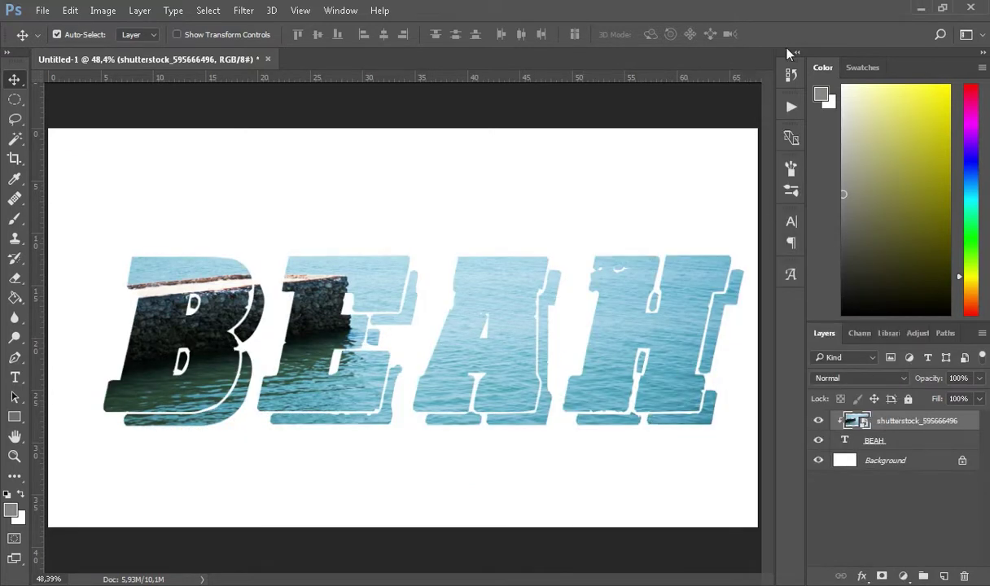
{"action": "left_click", "coordinate": [791, 74]}
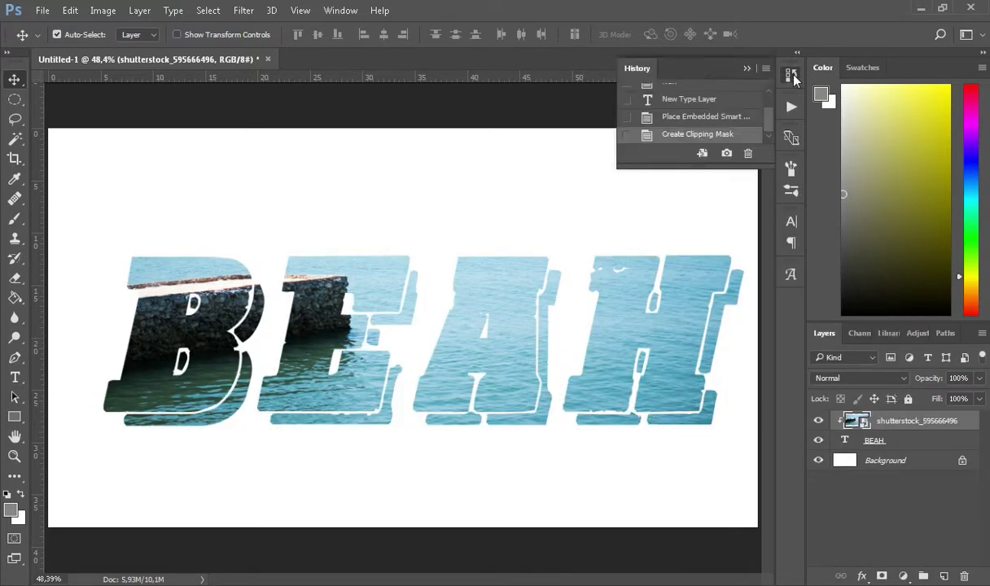
{"action": "left_click", "coordinate": [692, 116]}
{"action": "left_click", "coordinate": [749, 69]}
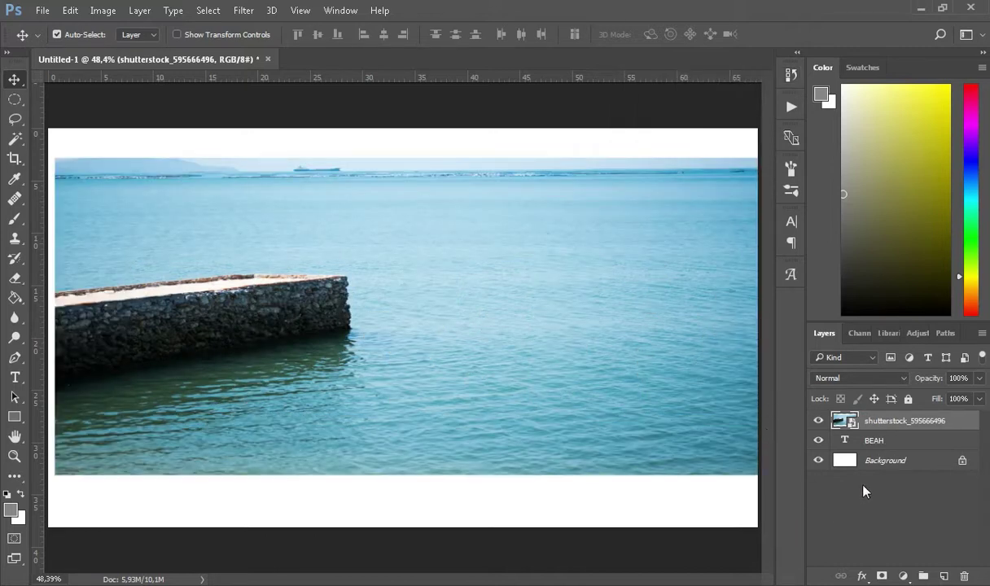
{"action": "left_click_drag", "start_coordinate": [892, 422], "coordinate": [899, 428]}
{"action": "left_click_drag", "start_coordinate": [899, 428], "coordinate": [894, 422]}
{"action": "mouse_move", "coordinate": [917, 431]}
{"action": "left_mouse_down"}
{"action": "mouse_move", "coordinate": [902, 425]}
{"action": "mouse_move", "coordinate": [906, 435]}
{"action": "mouse_move", "coordinate": [906, 426]}
{"action": "left_mouse_up"}
{"action": "key", "text": "ctrl+z"}
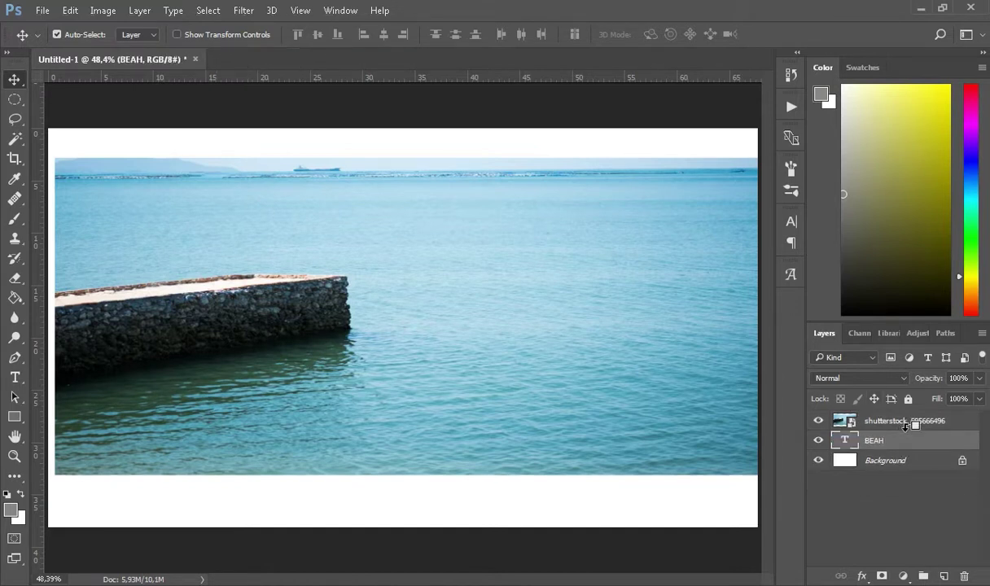
{"action": "left_click", "coordinate": [906, 427], "text": "alt"}
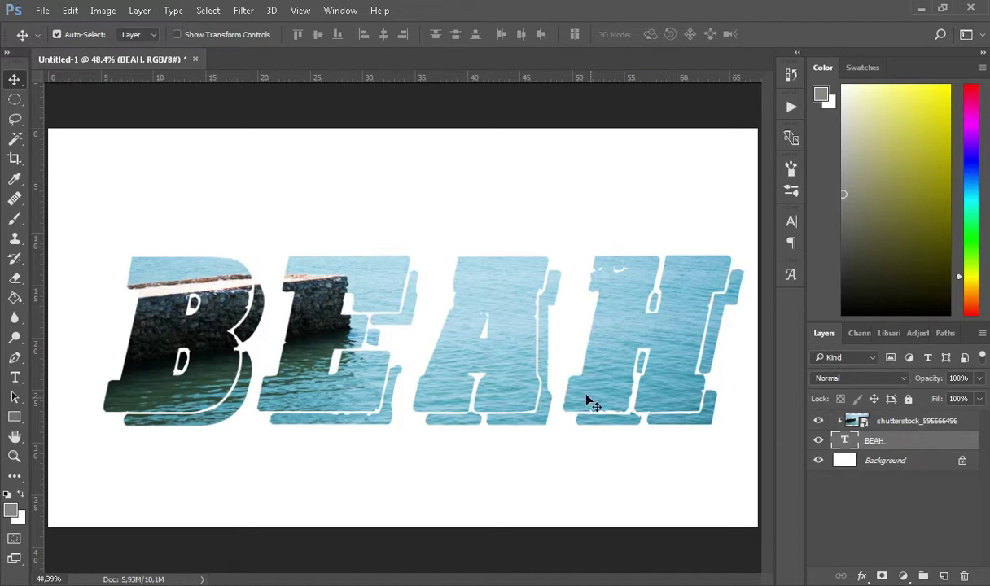
{"action": "left_click", "coordinate": [896, 521]}
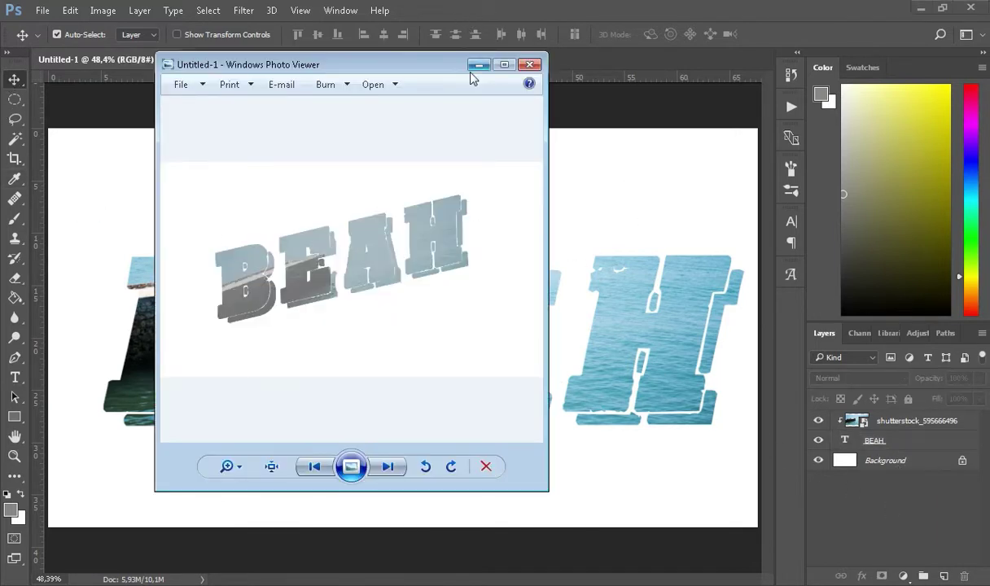
{"action": "left_click", "coordinate": [477, 65]}
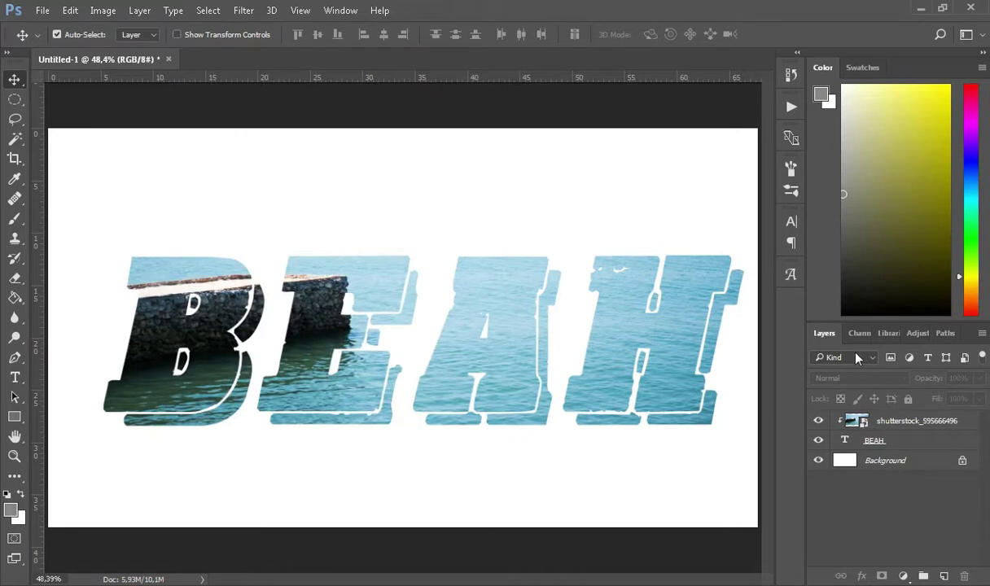
{"action": "key", "text": "ctrl"}
Step: Rotate the photo and BEAH layers together -9.56°, scaled to 86.54% × 92.84%, recentred
{"action": "left_click", "coordinate": [936, 419]}
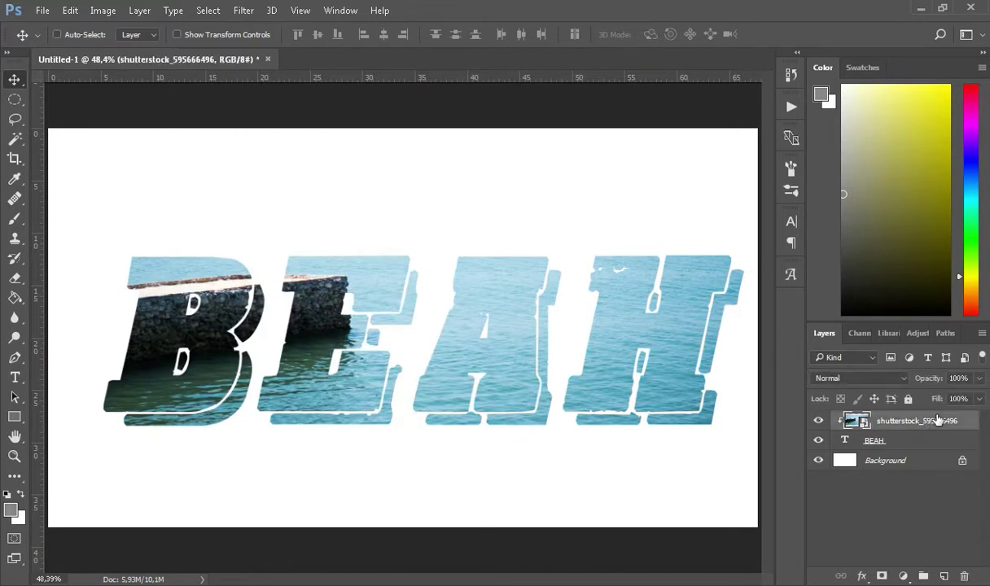
{"action": "left_click", "coordinate": [916, 438]}
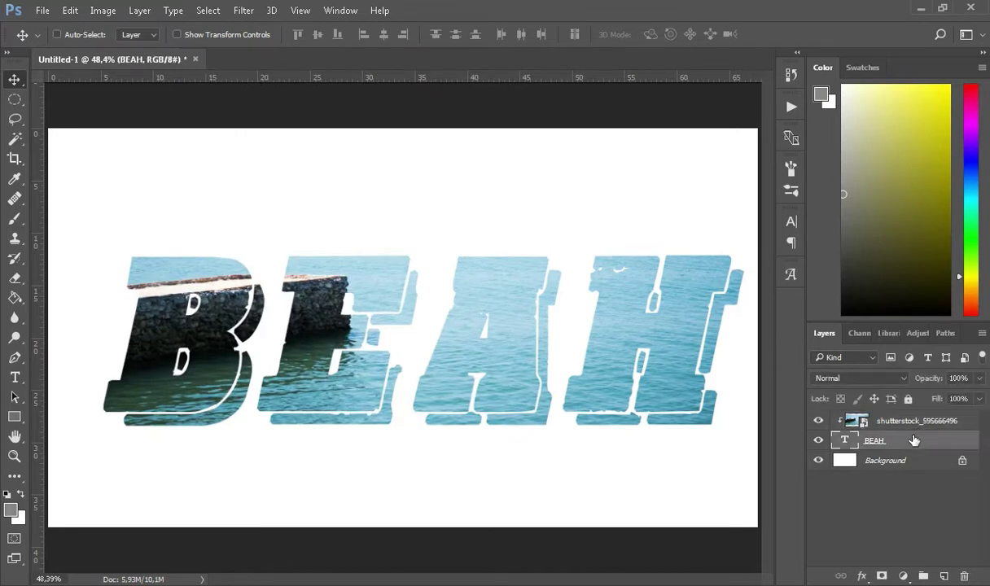
{"action": "left_click", "coordinate": [920, 422], "text": "ctrl"}
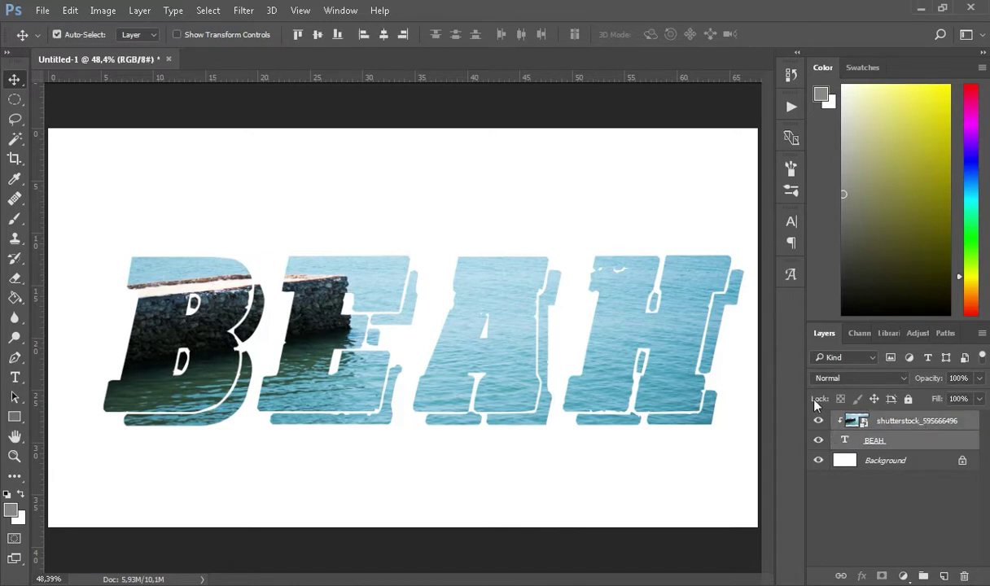
{"action": "key", "text": "ctrl+t"}
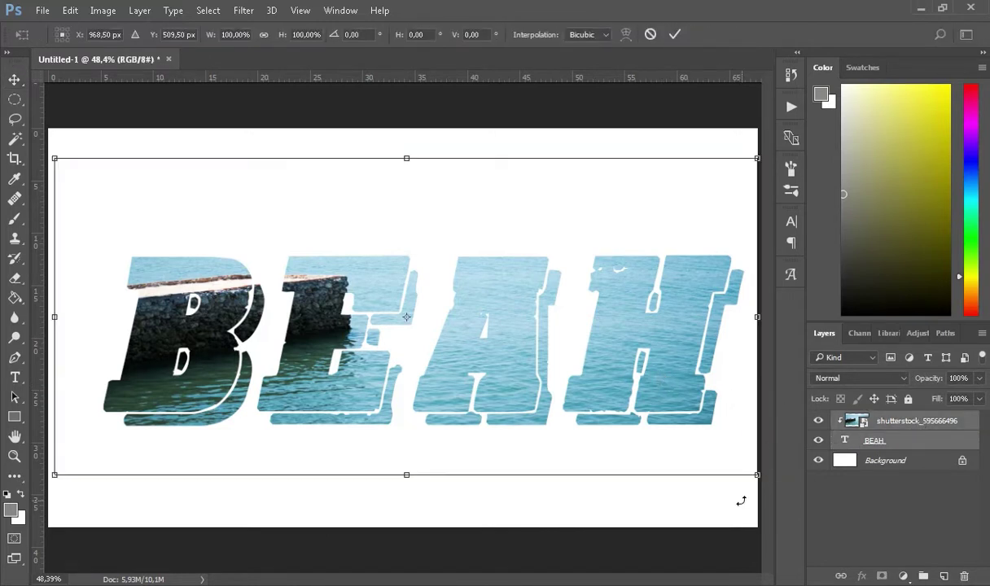
{"action": "left_click_drag", "start_coordinate": [748, 486], "coordinate": [753, 440]}
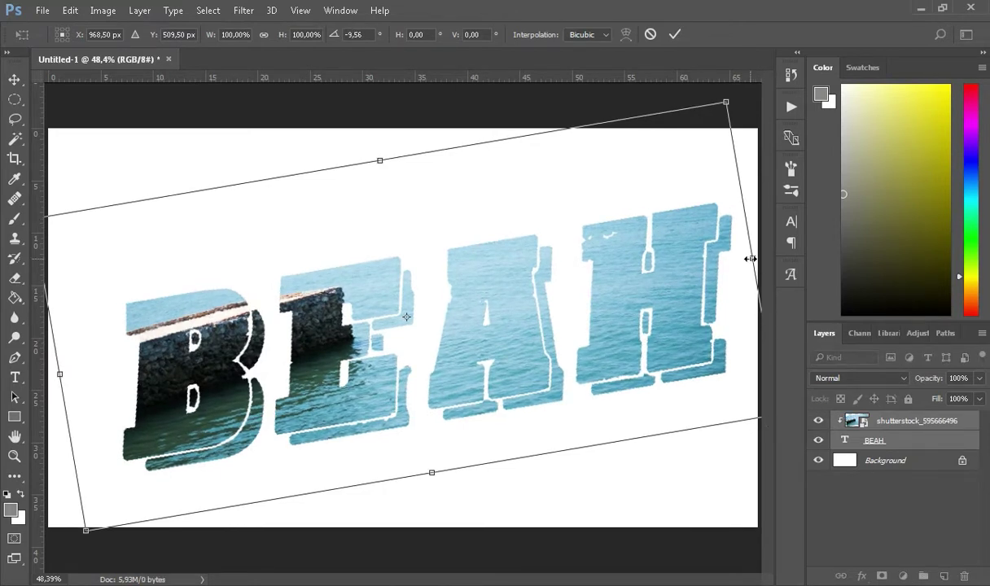
{"action": "mouse_move", "coordinate": [750, 259]}
{"action": "left_mouse_down"}
{"action": "mouse_move", "coordinate": [725, 266]}
{"action": "mouse_move", "coordinate": [716, 256]}
{"action": "left_mouse_up"}
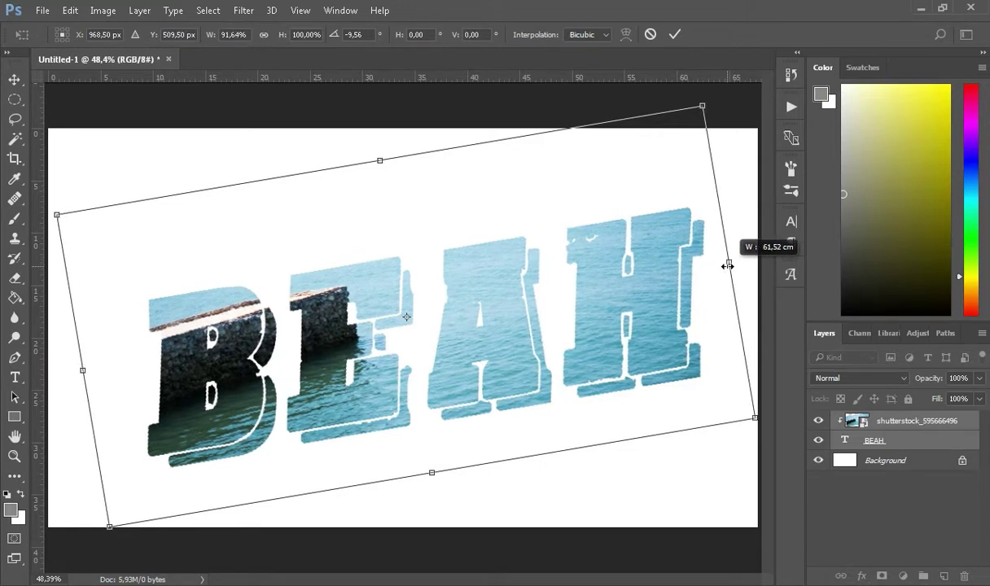
{"action": "left_click_drag", "start_coordinate": [691, 115], "coordinate": [674, 128]}
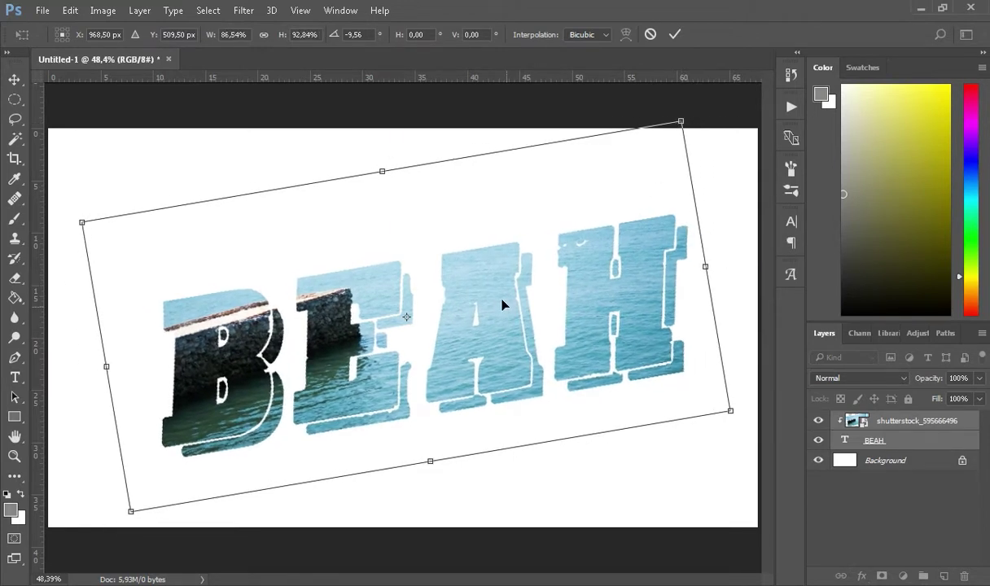
{"action": "left_click_drag", "start_coordinate": [518, 301], "coordinate": [498, 303]}
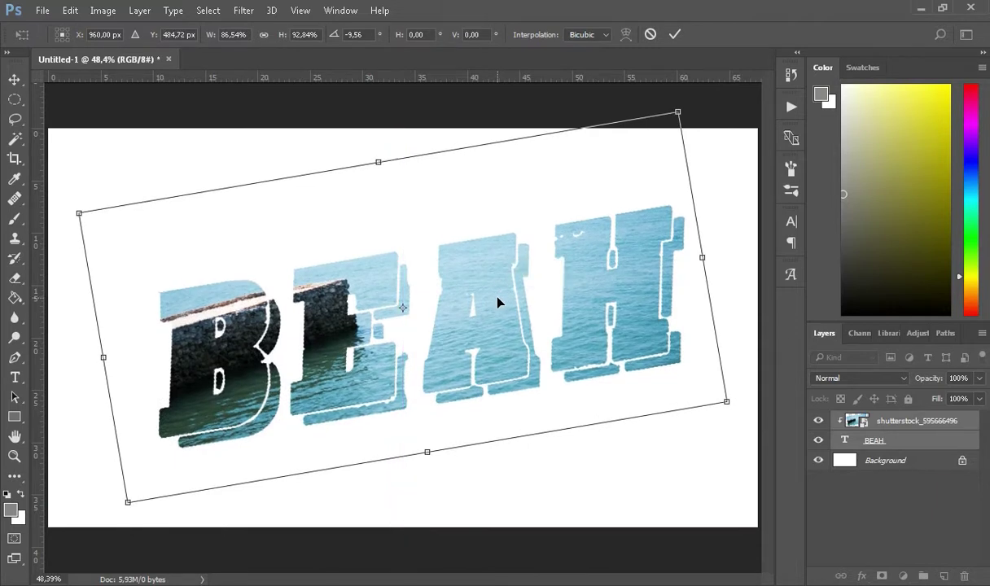
{"action": "key", "text": "Return"}
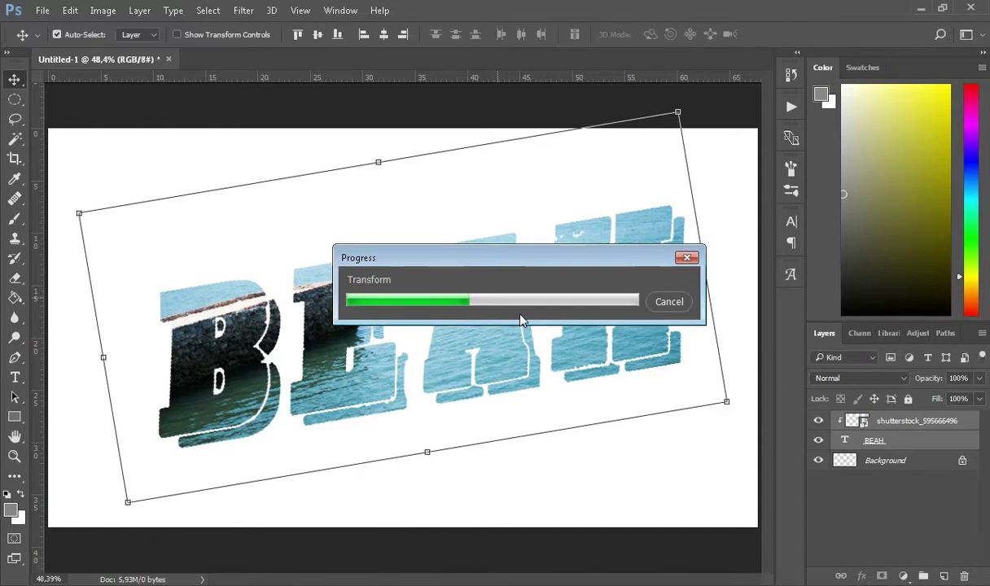
Step: Lower the sea photo layer's opacity to 68% and deselect the layers
{"action": "left_click", "coordinate": [980, 383]}
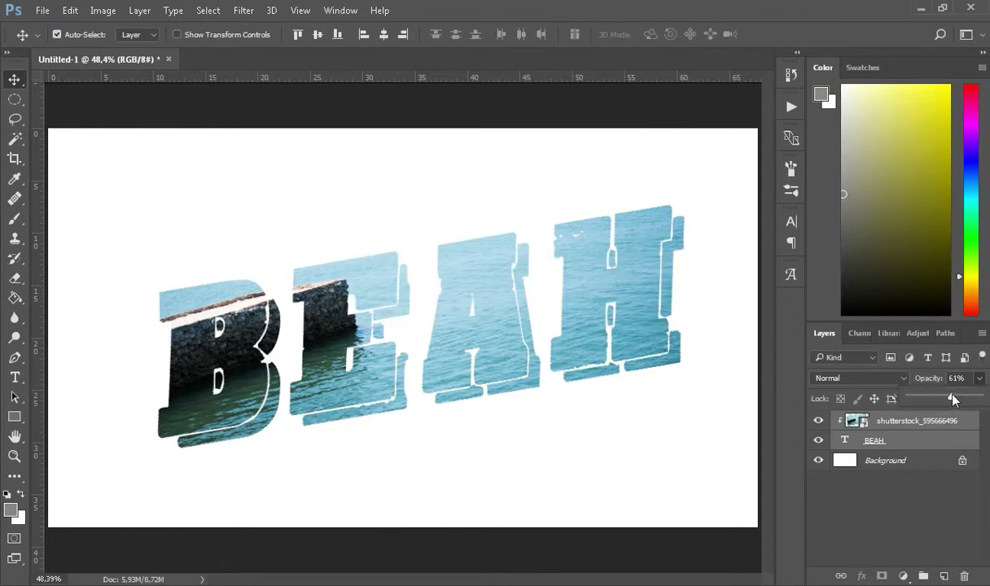
{"action": "left_click", "coordinate": [953, 399]}
{"action": "left_click_drag", "start_coordinate": [953, 399], "coordinate": [957, 420]}
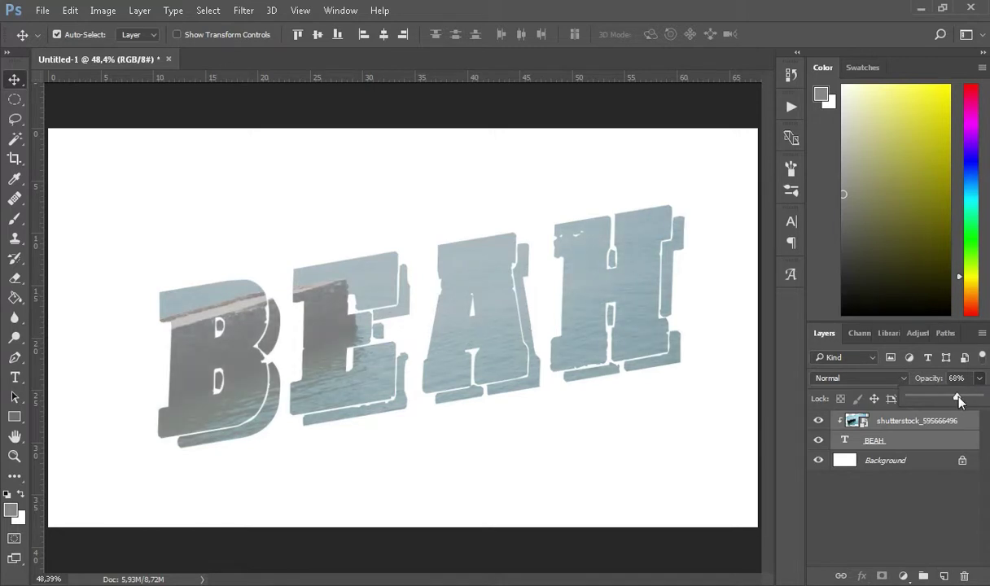
{"action": "left_click", "coordinate": [876, 513]}
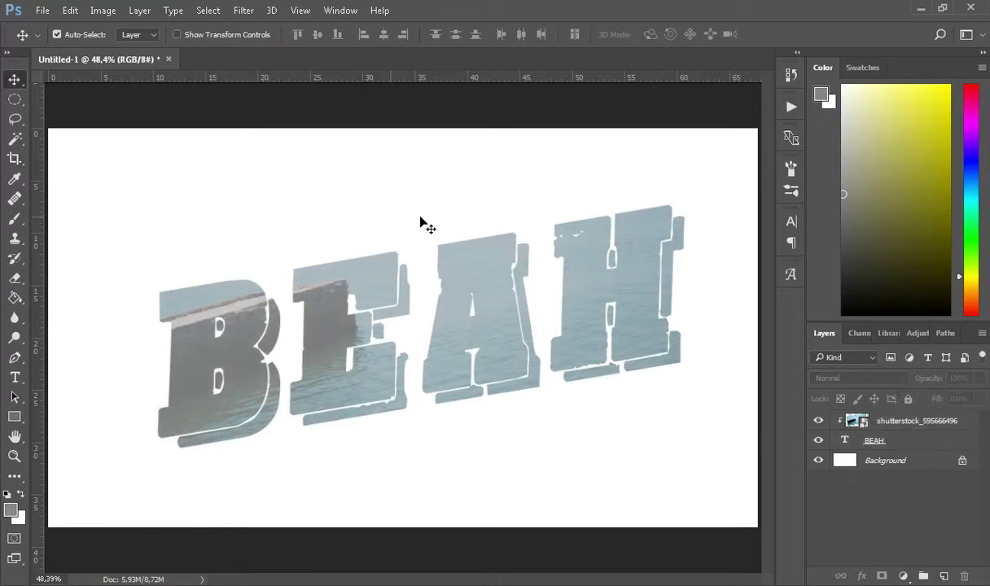